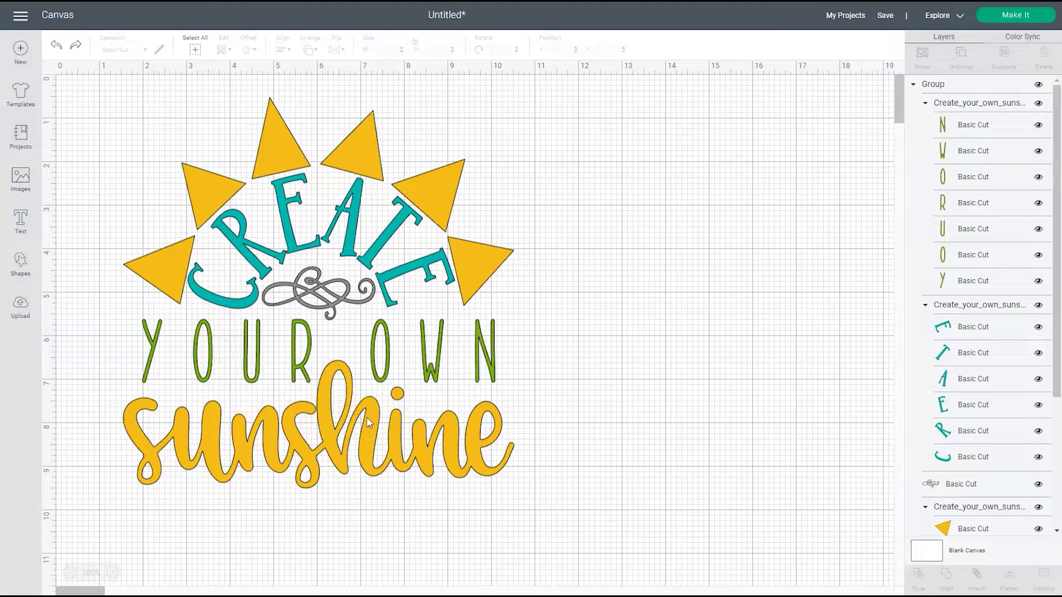
Reposition the grouped sunshine design to X 1.721, Y 0.397 and bring up its context menu
left_click(174, 275)
left_click_drag(174, 276, 187, 290)
left_click_drag(496, 283, 490, 263)
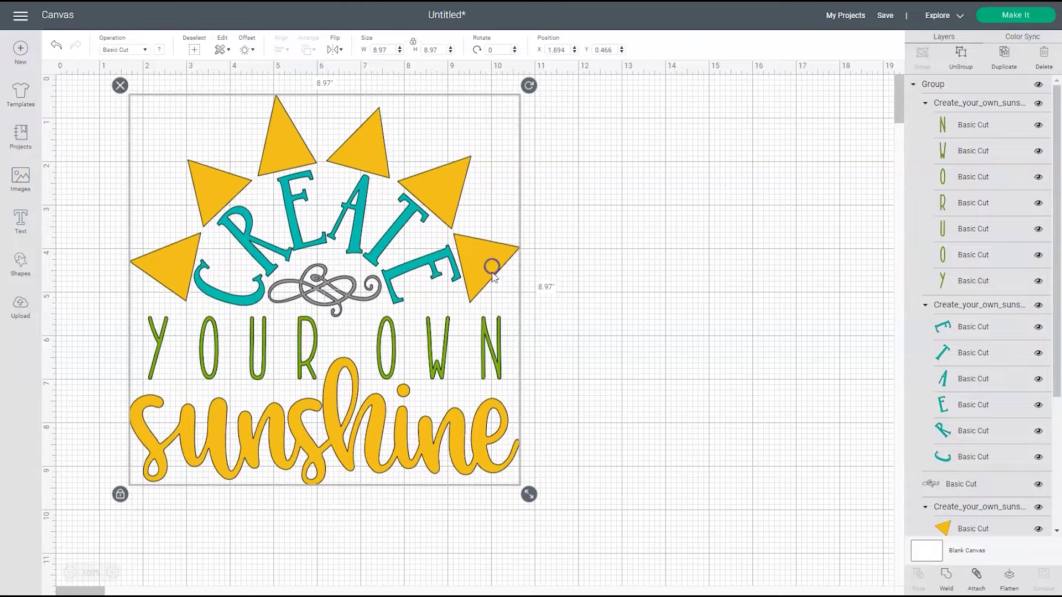
left_click(376, 502)
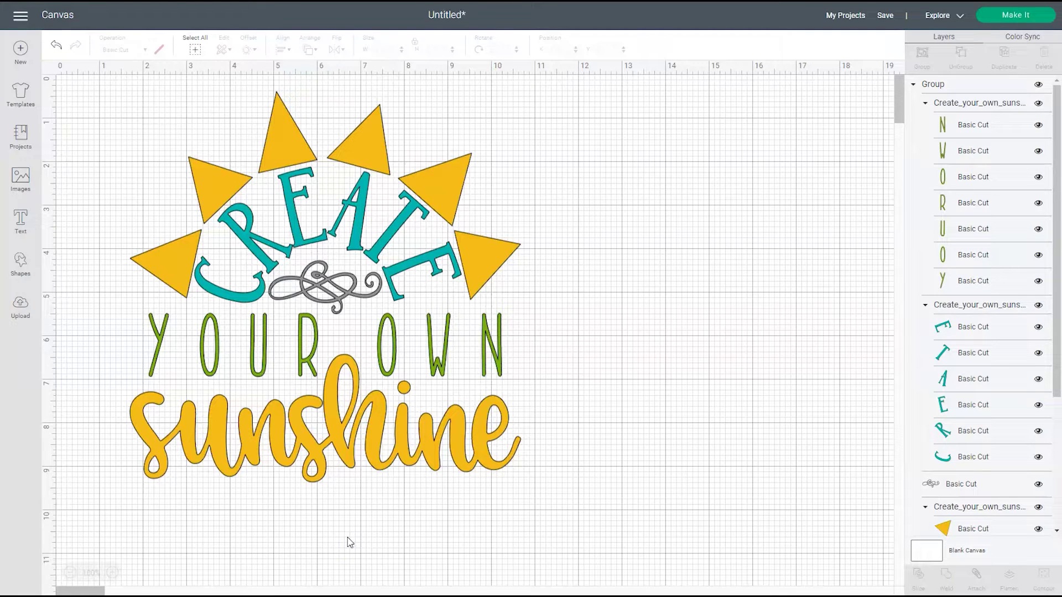
left_click(316, 350)
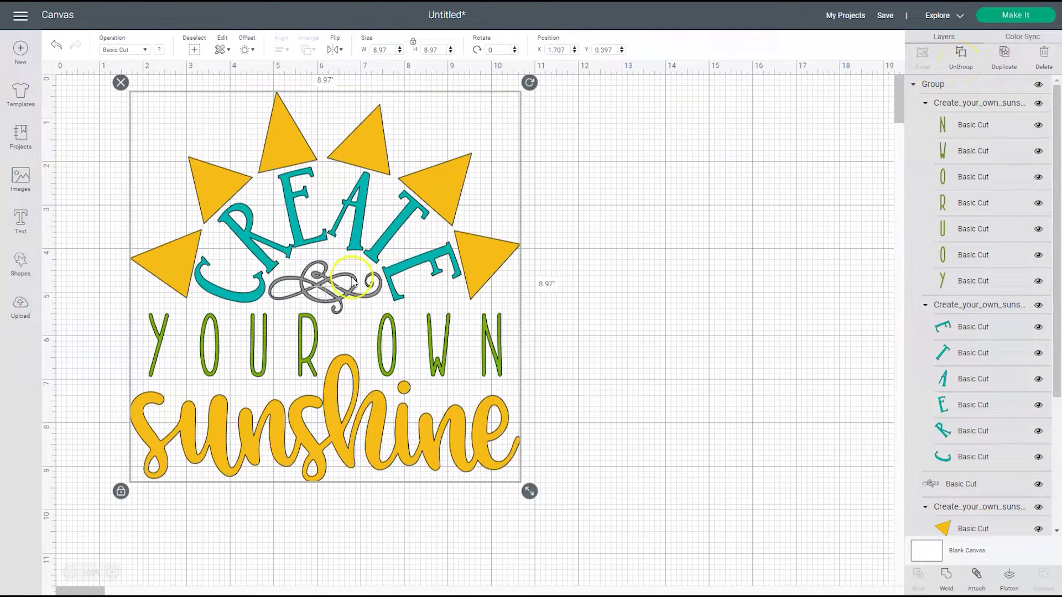
left_click_drag(331, 284, 334, 290)
right_click(333, 291)
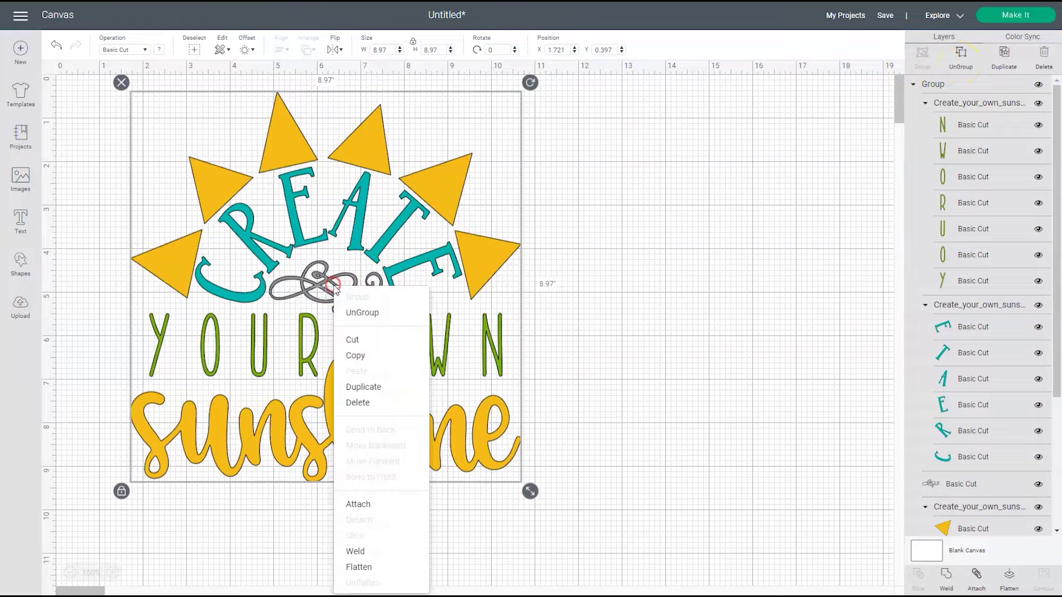
Ungroup the design into per-colour groups and shift the green YOUR OWN letters slightly left
left_click(361, 314)
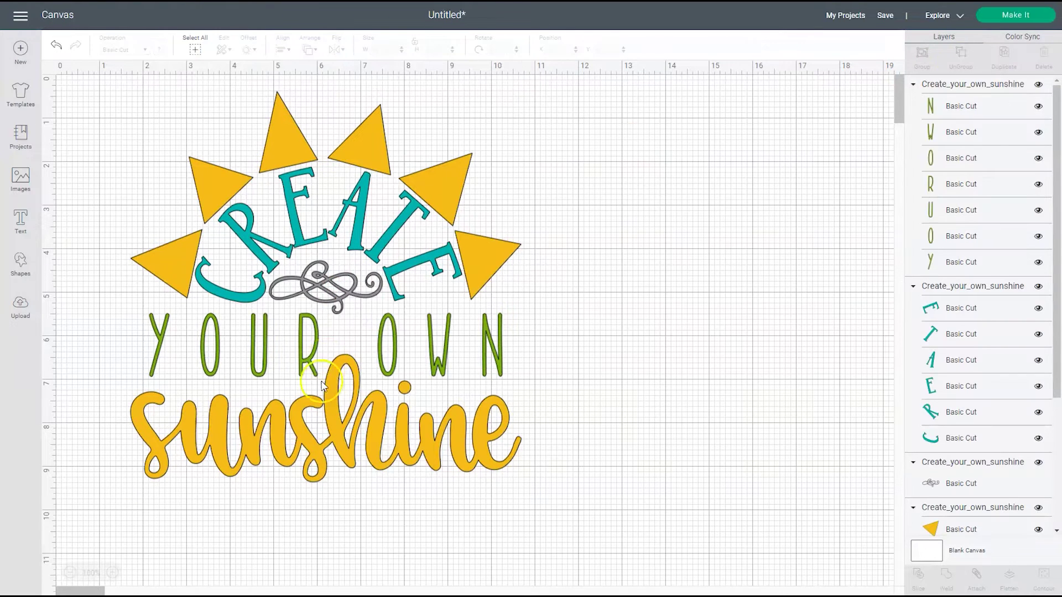
mouse_move(327, 400)
left_mouse_down()
mouse_move(326, 416)
mouse_move(327, 396)
left_mouse_up()
left_click_drag(375, 351, 372, 351)
left_click(373, 351)
left_click_drag(381, 350, 374, 350)
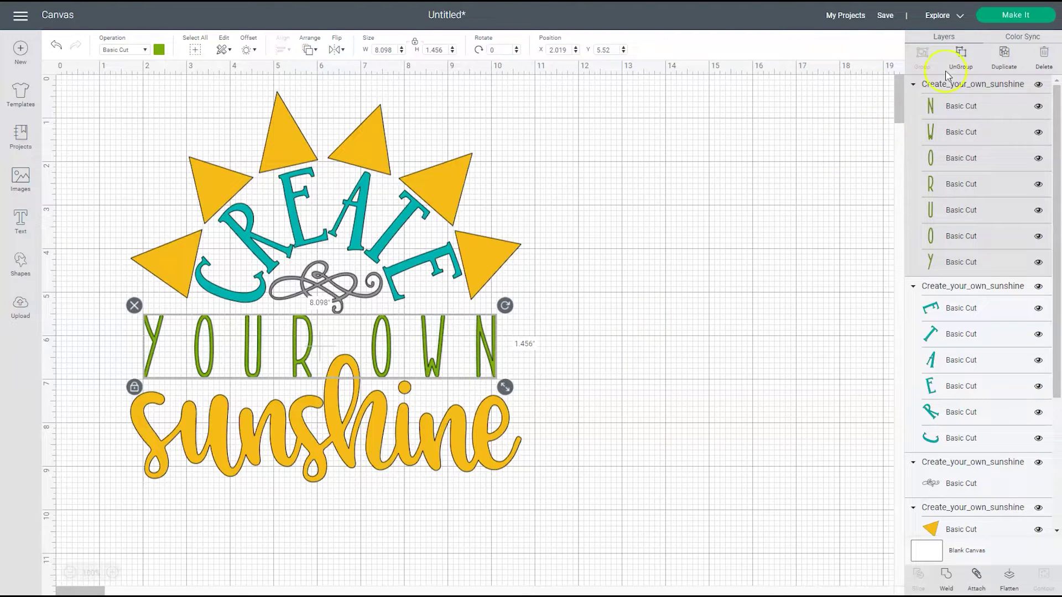
Ungroup the YOUR OWN group into individual letter layers
left_click(959, 51)
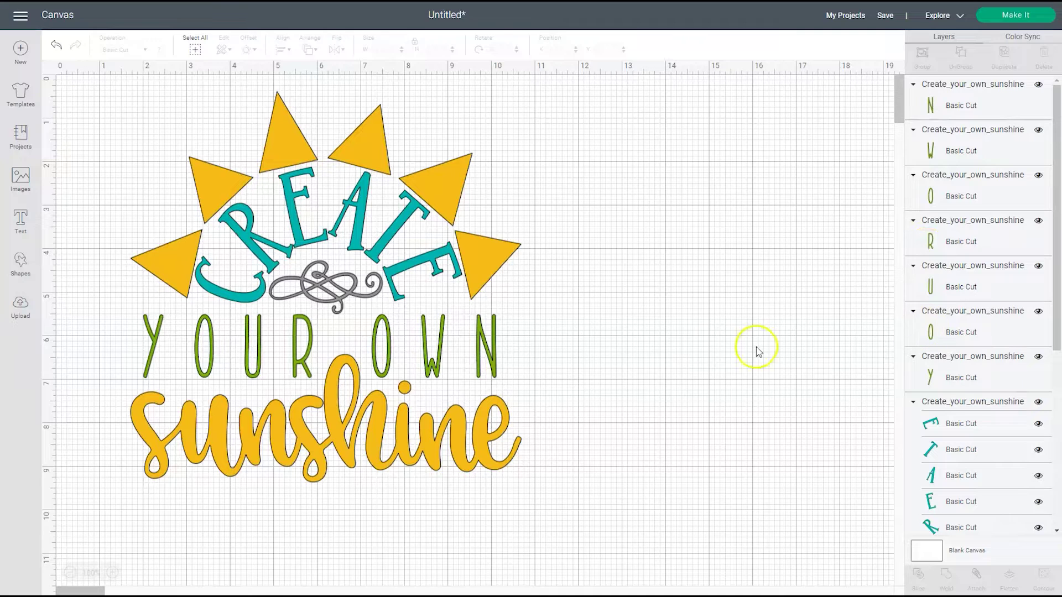
left_click(492, 359)
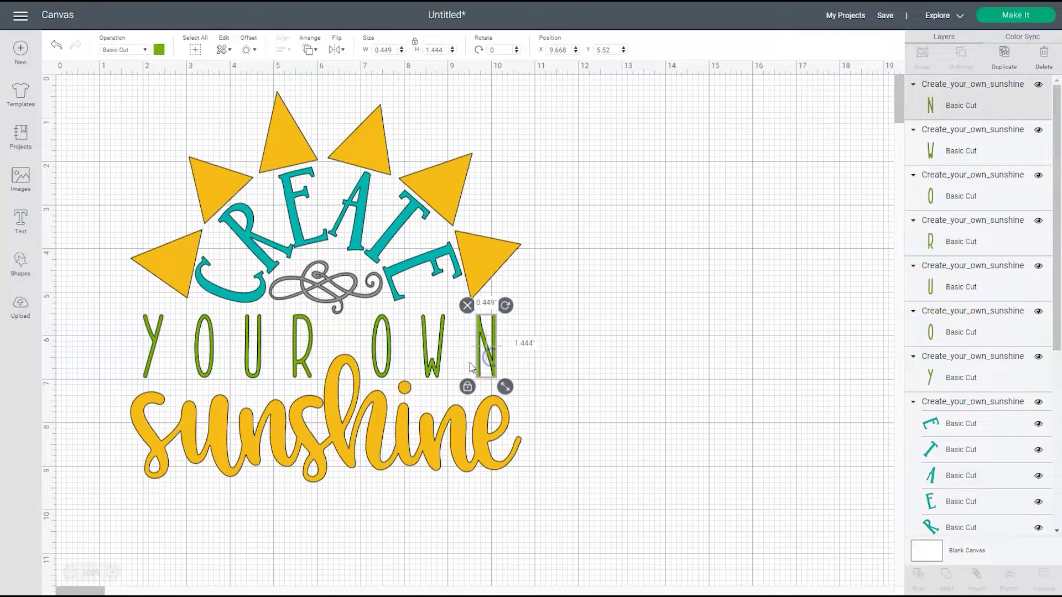
left_click(437, 365)
left_click(389, 374)
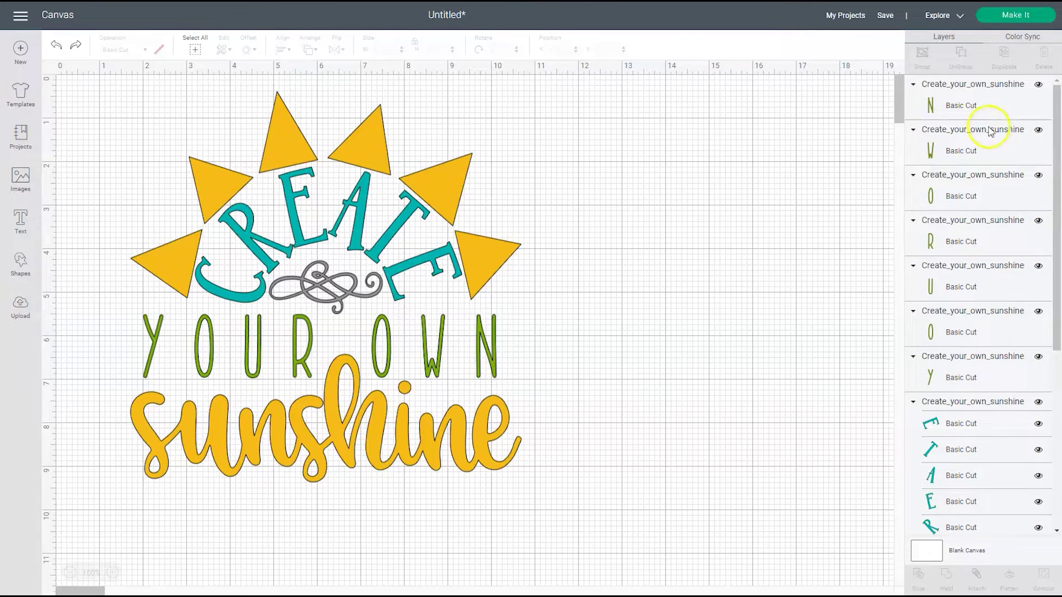
Select all seven letter layers, N through Y, in the Layers panel
left_click(962, 105)
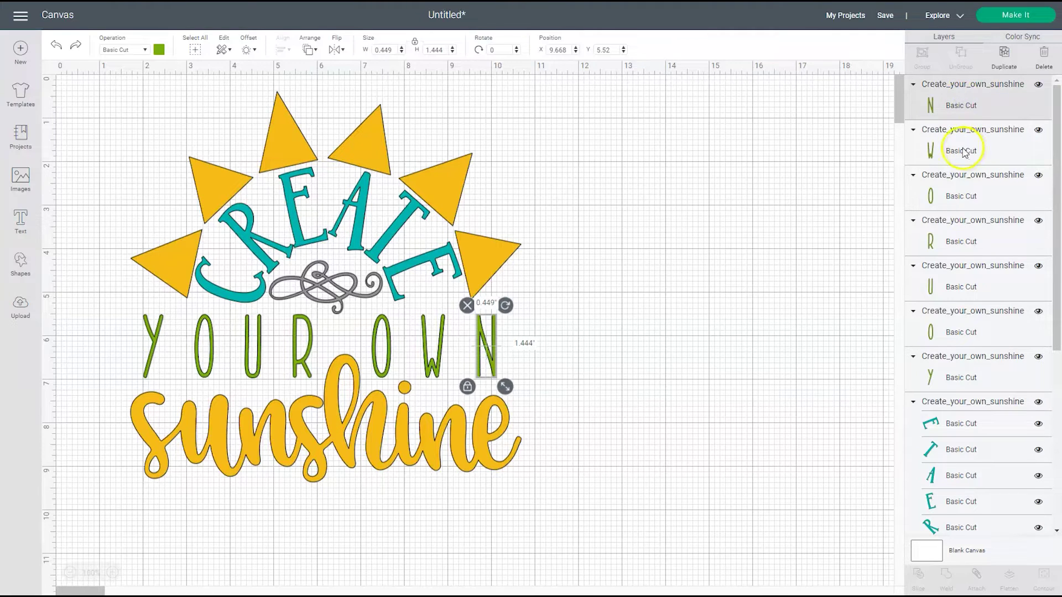
left_click(963, 145, "shift")
left_click(960, 196, "shift")
left_click(952, 240, "shift")
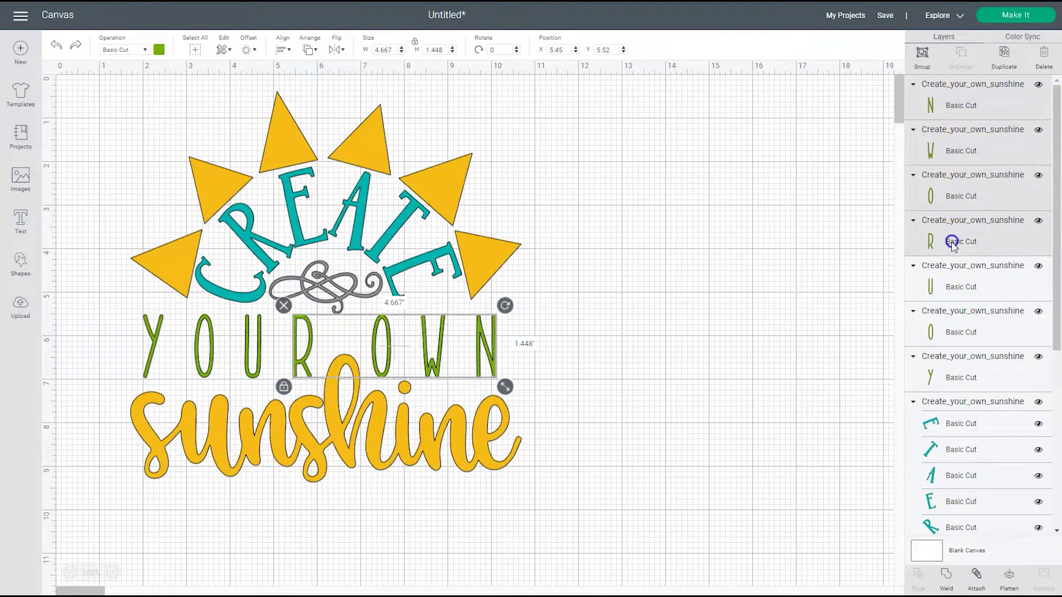
left_click(947, 285, "shift")
left_click(949, 336, "shift")
left_click(949, 380, "shift")
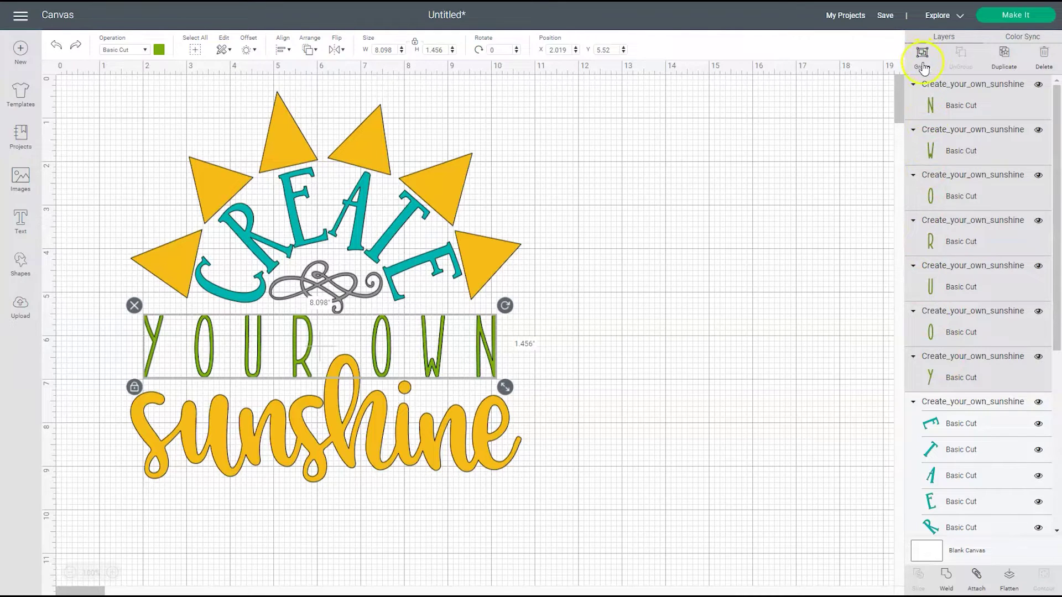
Group the seven selected YOUR OWN letters into one 8.098 by 1.456-inch Group
right_click(485, 358)
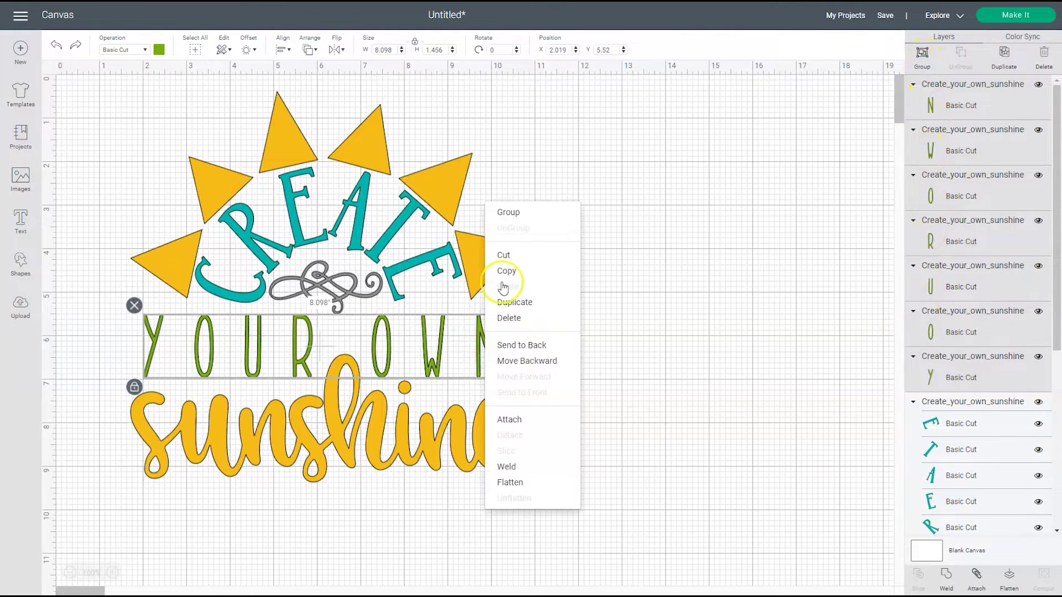
left_click(507, 220)
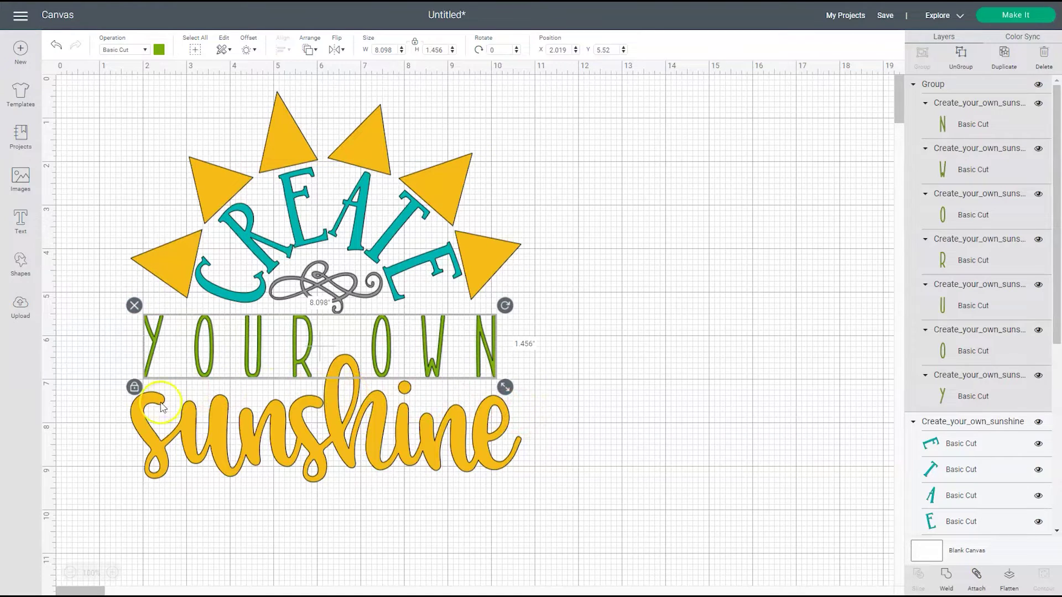
Ungroup the yellow part into separate sun rays, the dot and the sunshine word
left_click(426, 430)
left_click(427, 437)
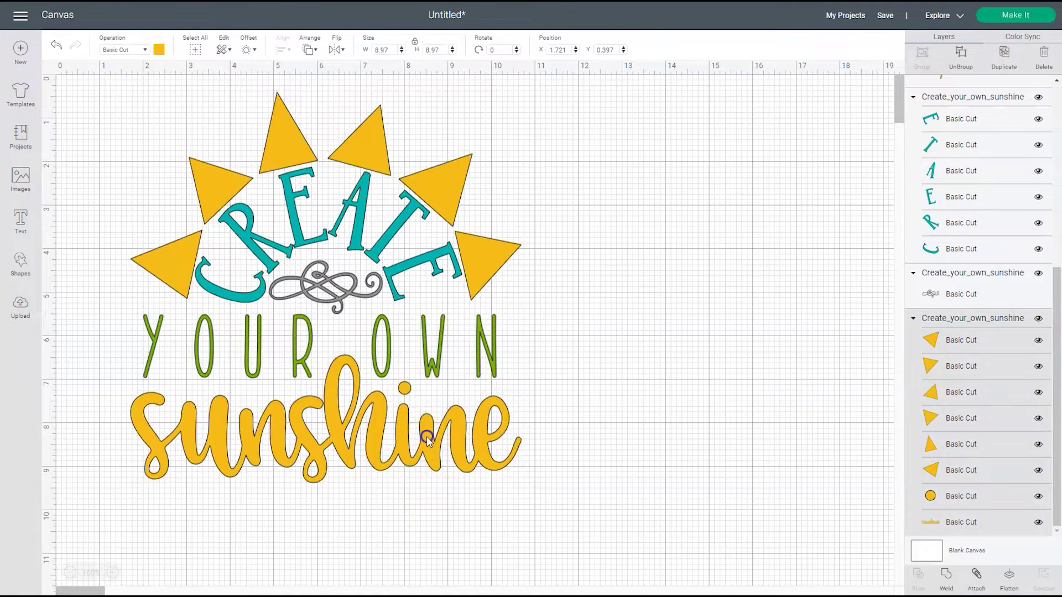
right_click(427, 437)
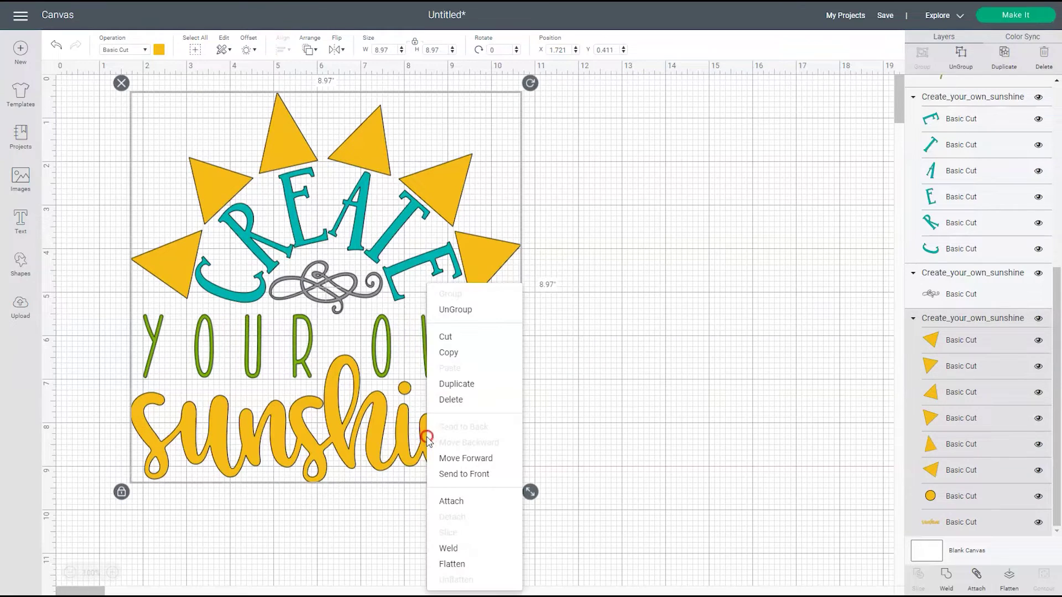
left_click(454, 313)
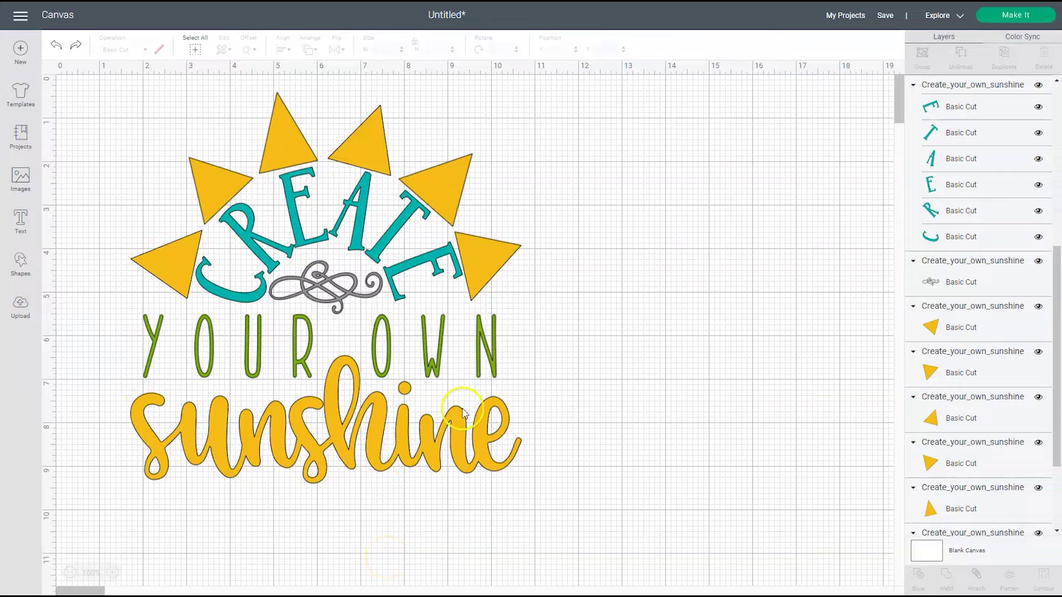
left_click(404, 387)
left_click(404, 458)
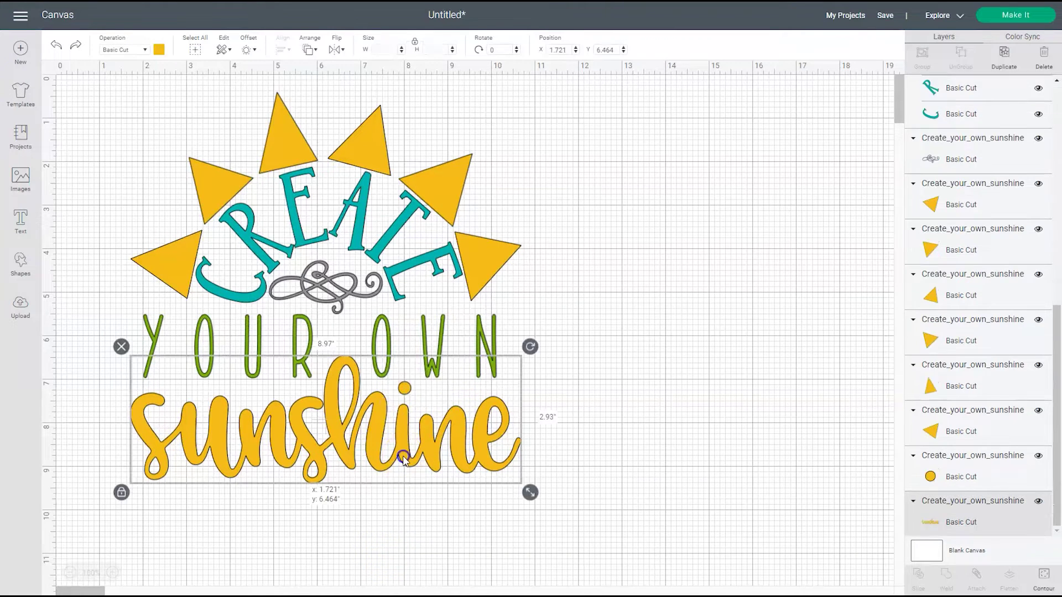
left_click(277, 106)
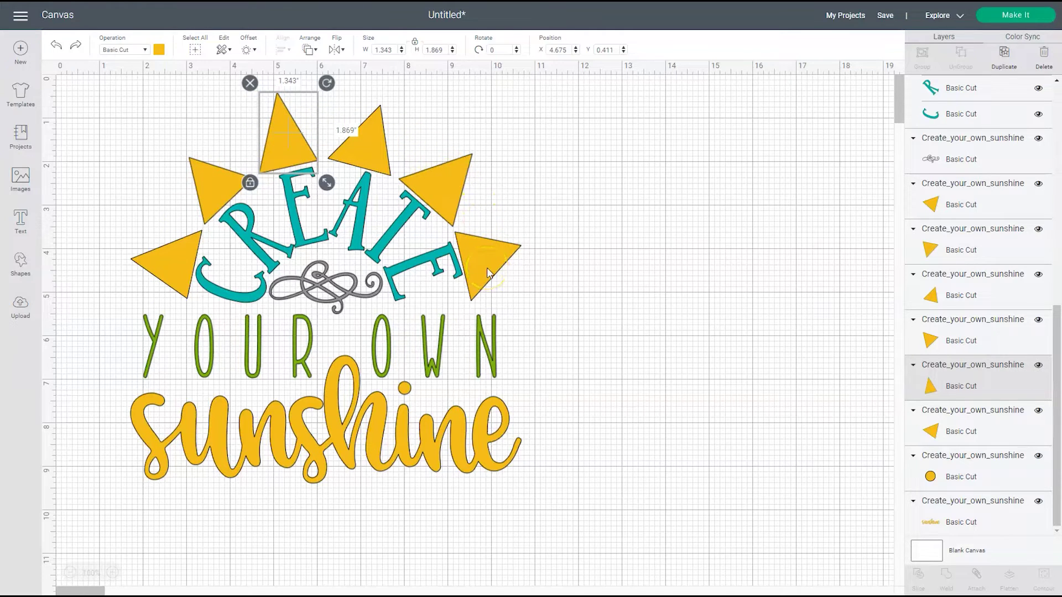
Group the six yellow sun-ray layers into one 8.968 by 4.793-inch Group
left_click(962, 206)
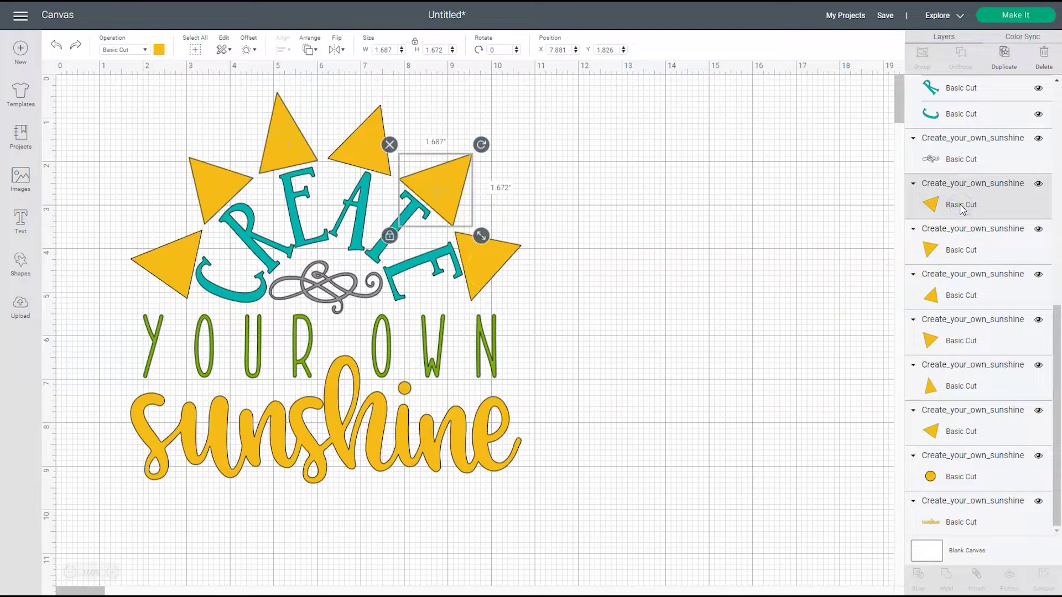
left_click(960, 249, "shift")
left_click(959, 294, "shift")
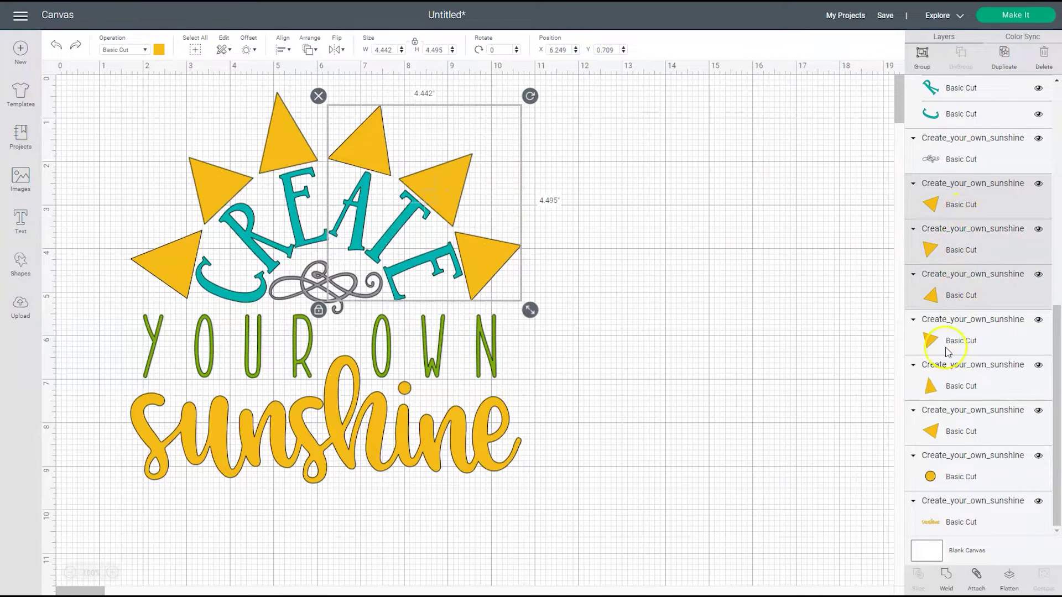
left_click(950, 342, "shift")
left_click(946, 381, "shift")
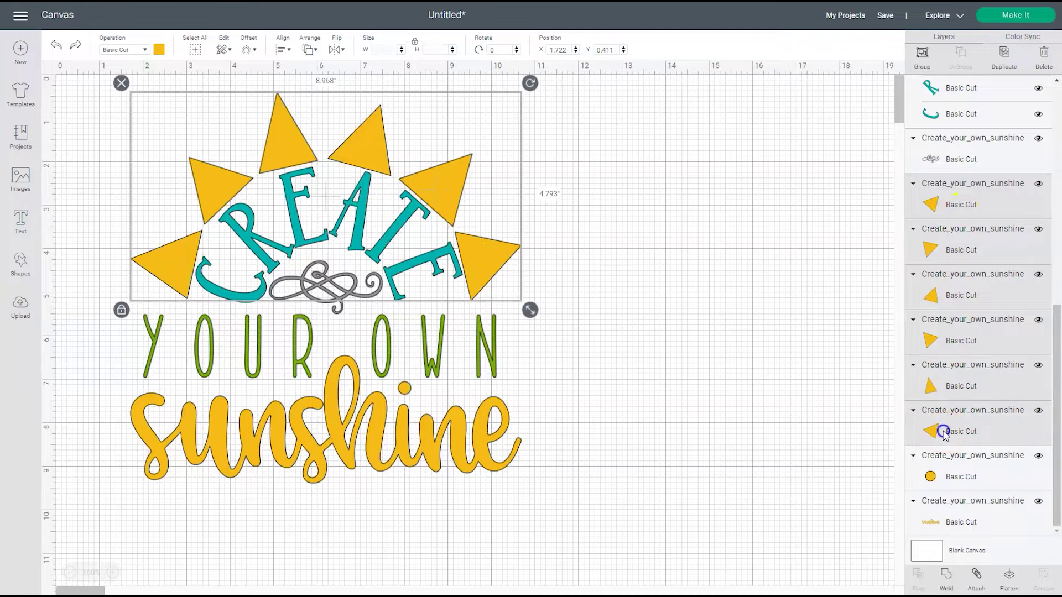
left_click(923, 55)
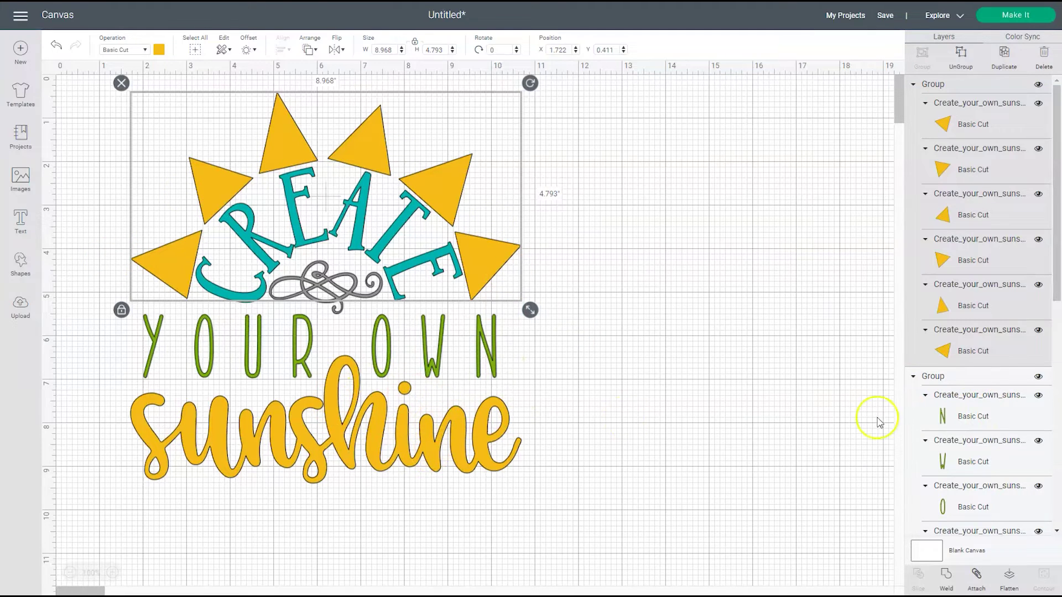
scroll(1003, 403, "down", 3)
scroll(1003, 404, "down", 4)
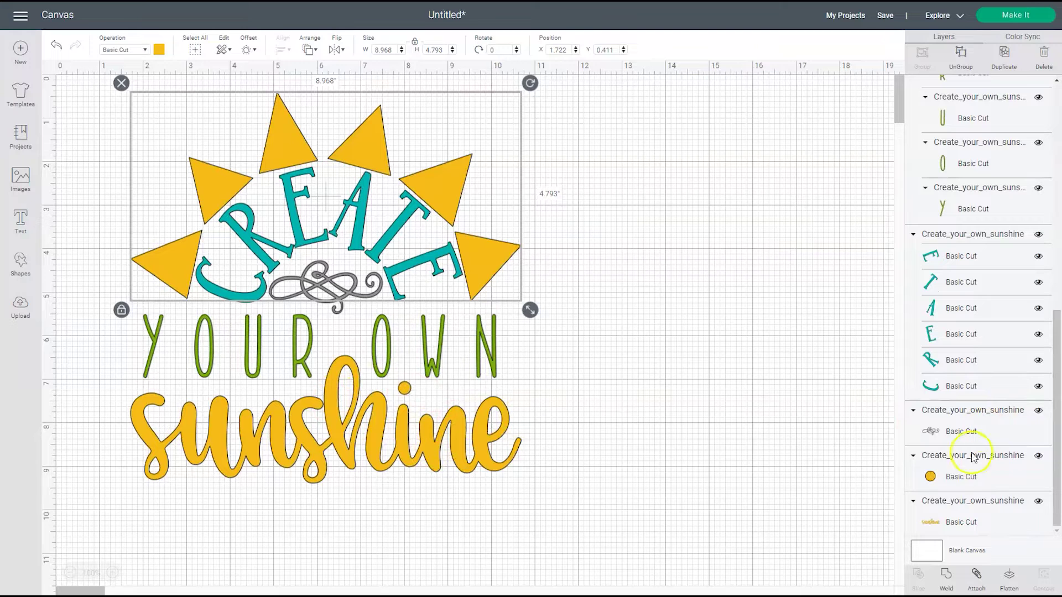
Group the yellow dot with the sunshine word
left_click(957, 480)
left_click(956, 522, "shift")
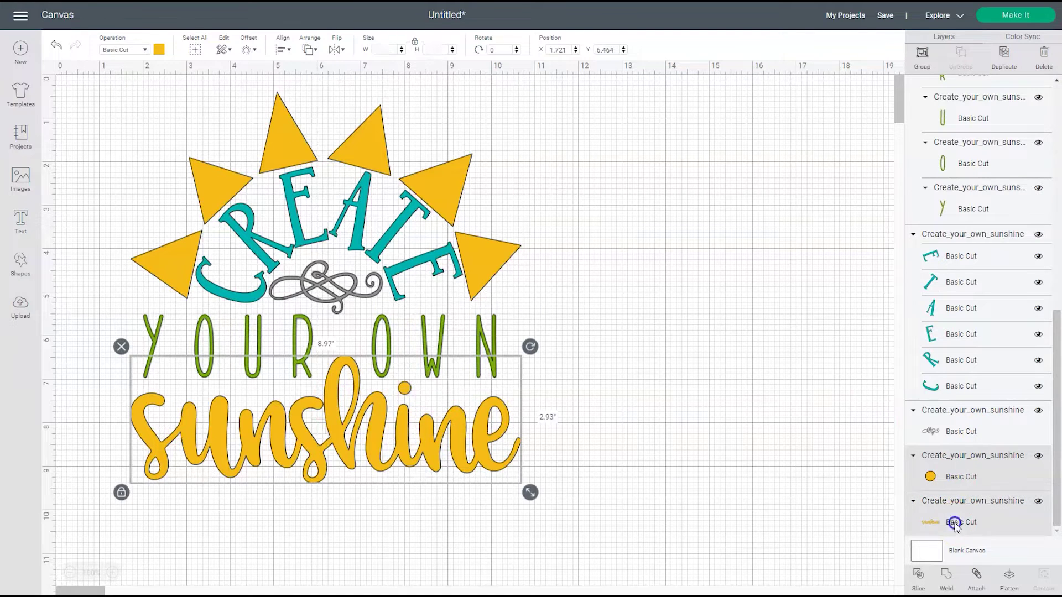
left_click(919, 55)
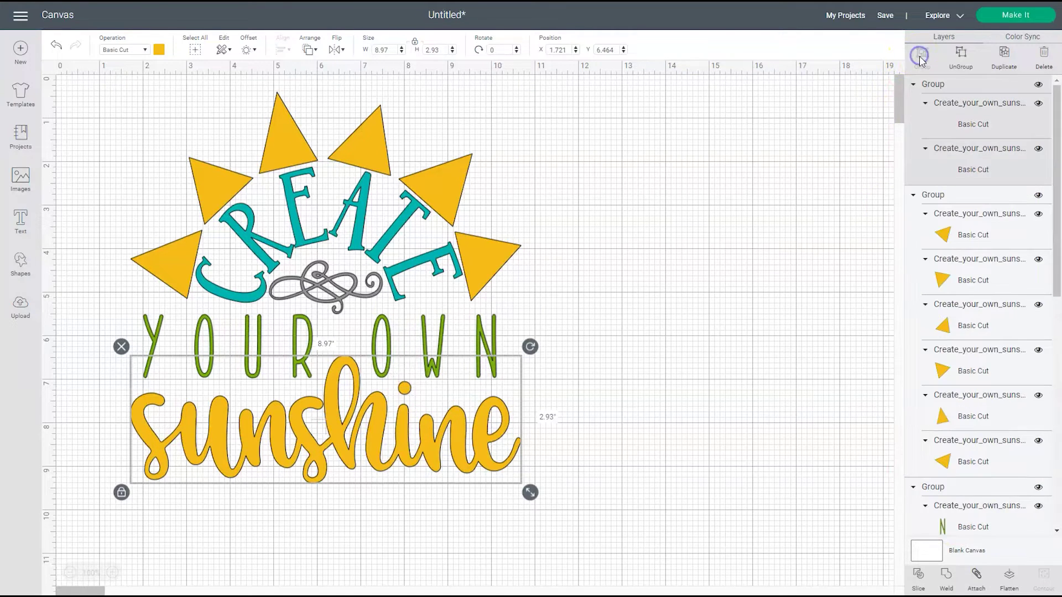
Try recolouring that group orange, then undo to keep it yellow
left_click(160, 51)
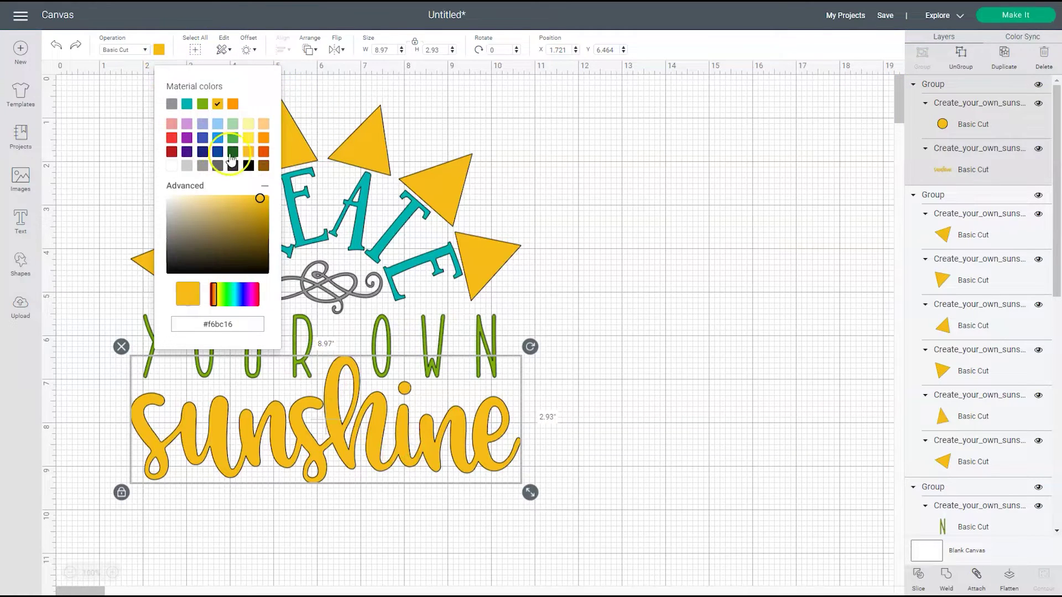
left_click(265, 139)
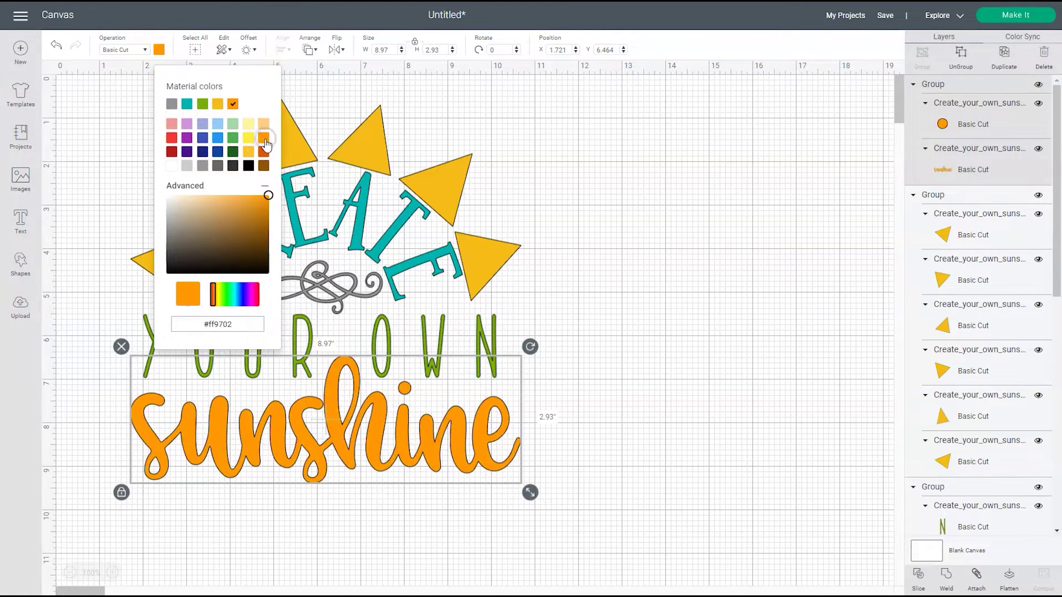
key("Escape")
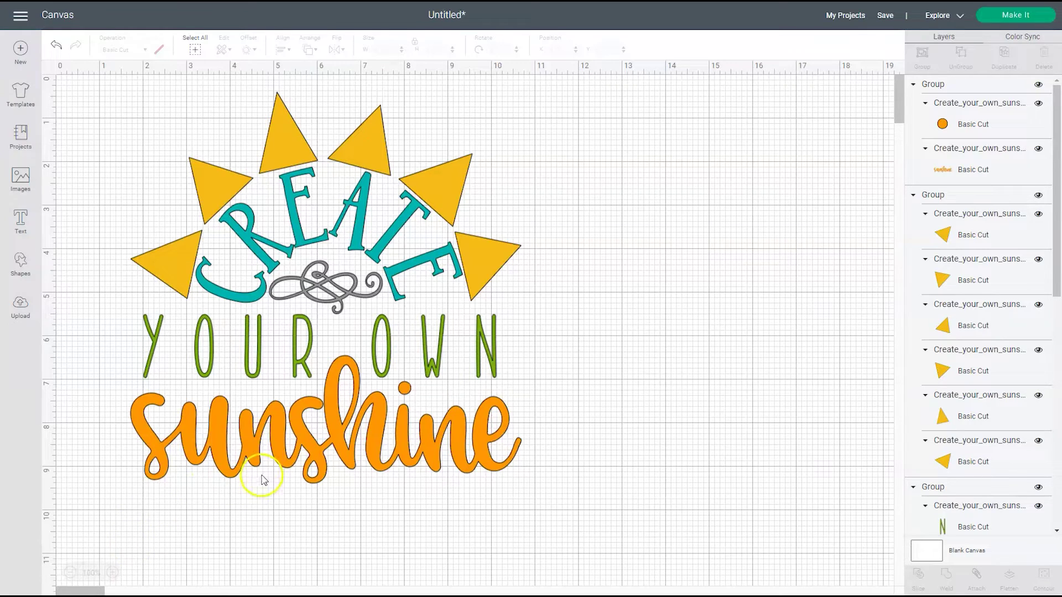
key("ctrl+z")
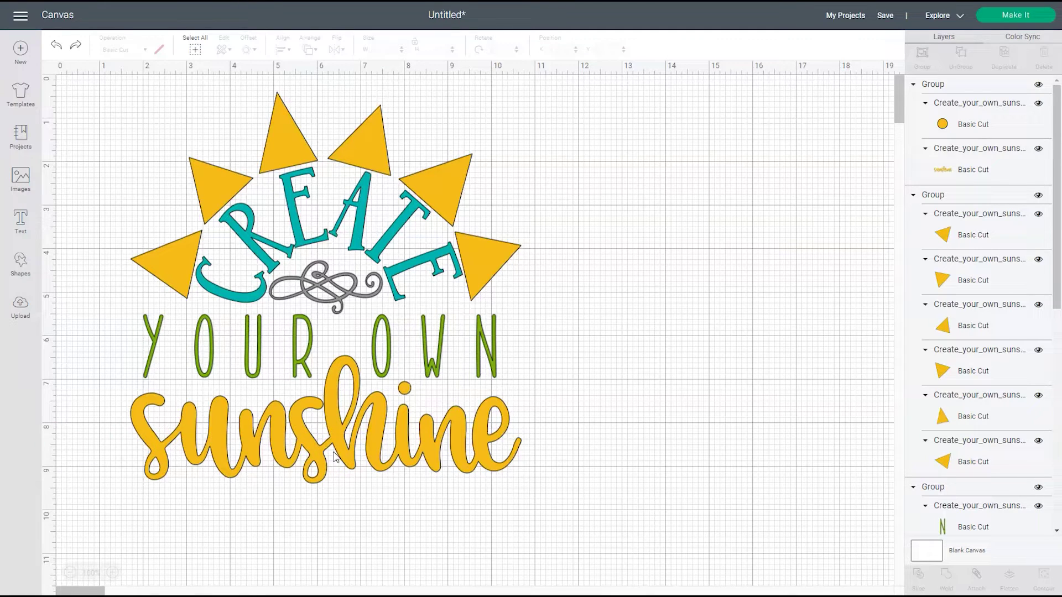
Send the design to Make It and review the yellow and teal mats among the four
left_click(982, 21)
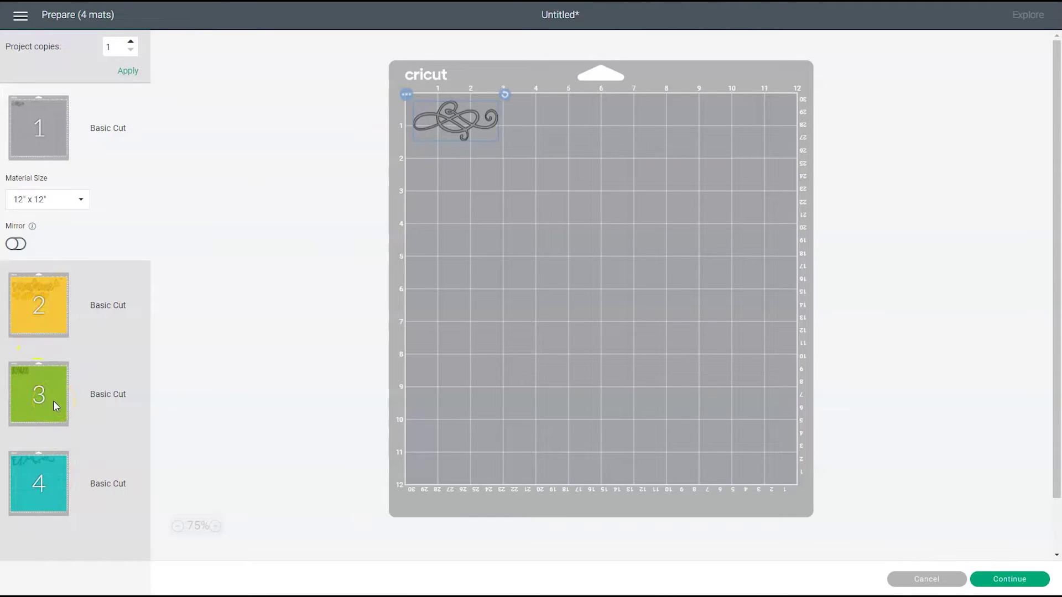
left_click(41, 307)
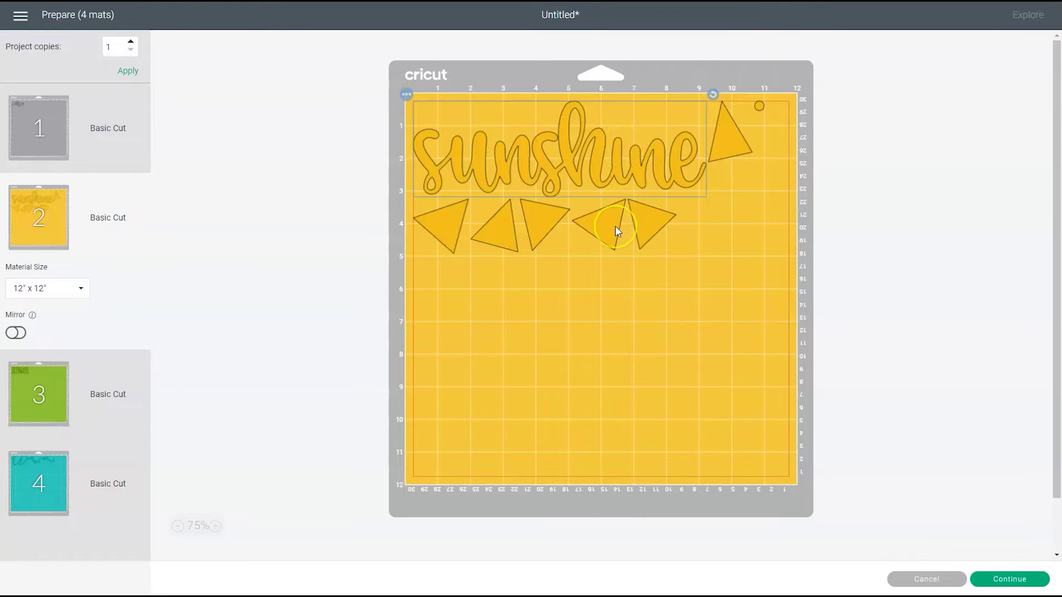
left_click(38, 483)
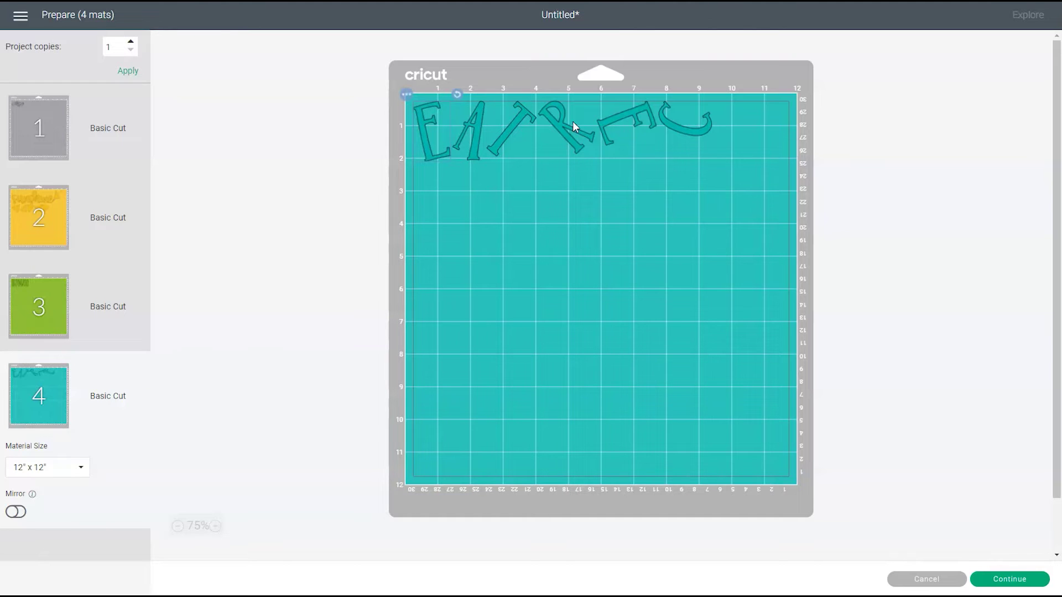
Return to the canvas and attach the YOUR OWN letters together
left_click(922, 579)
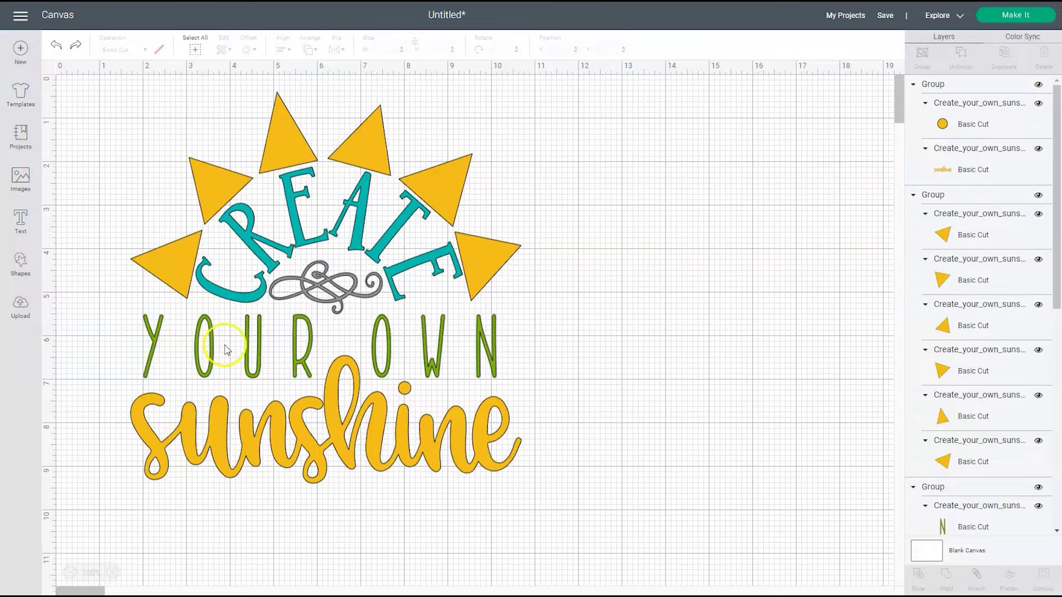
left_click(200, 350)
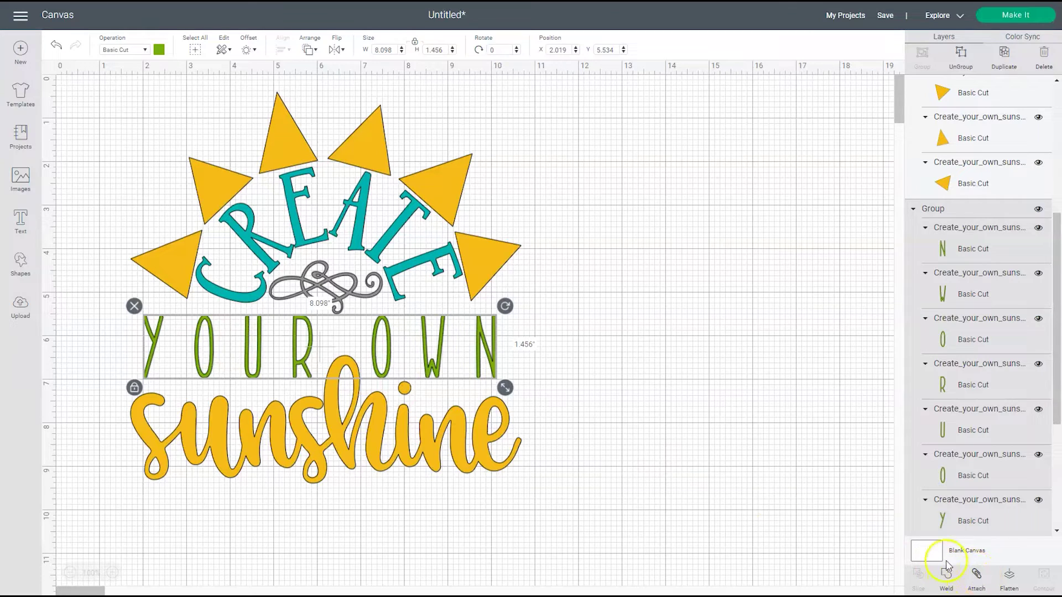
right_click(374, 346)
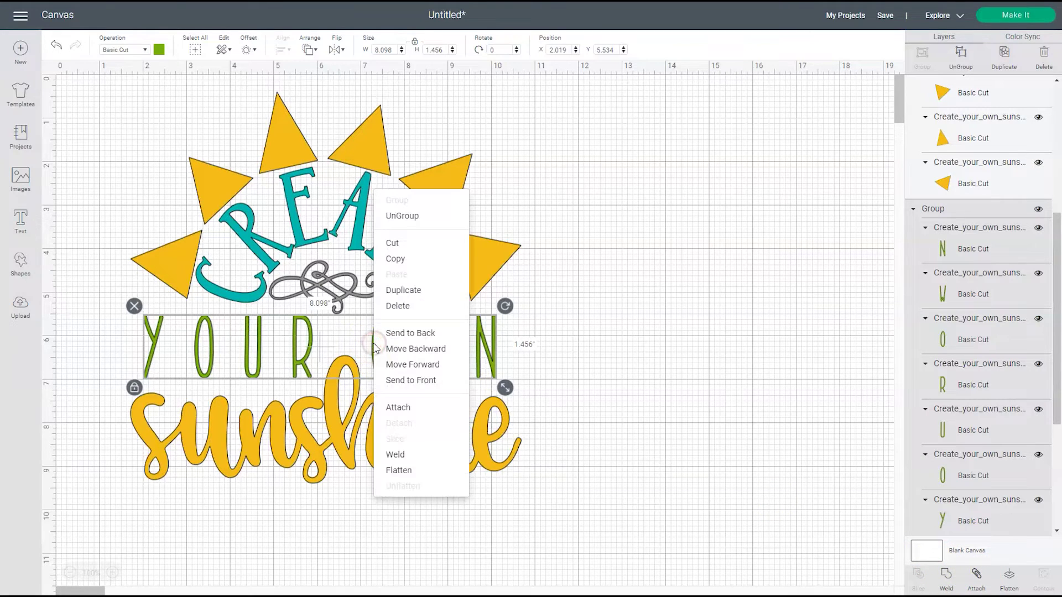
left_click(400, 408)
left_click(426, 373)
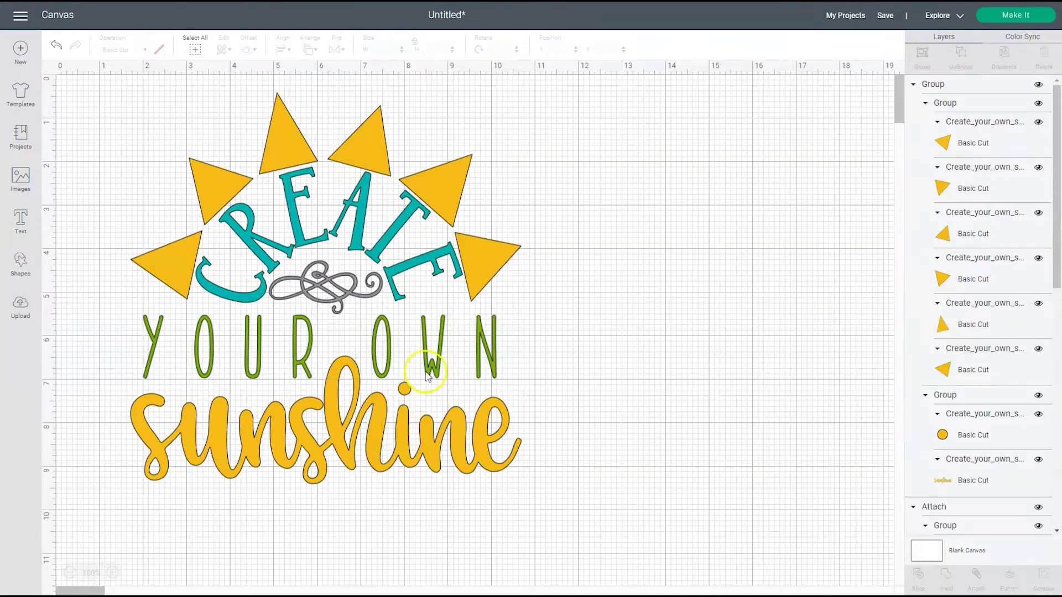
Attach all the yellow pieces into one set
left_click(401, 430)
right_click(401, 430)
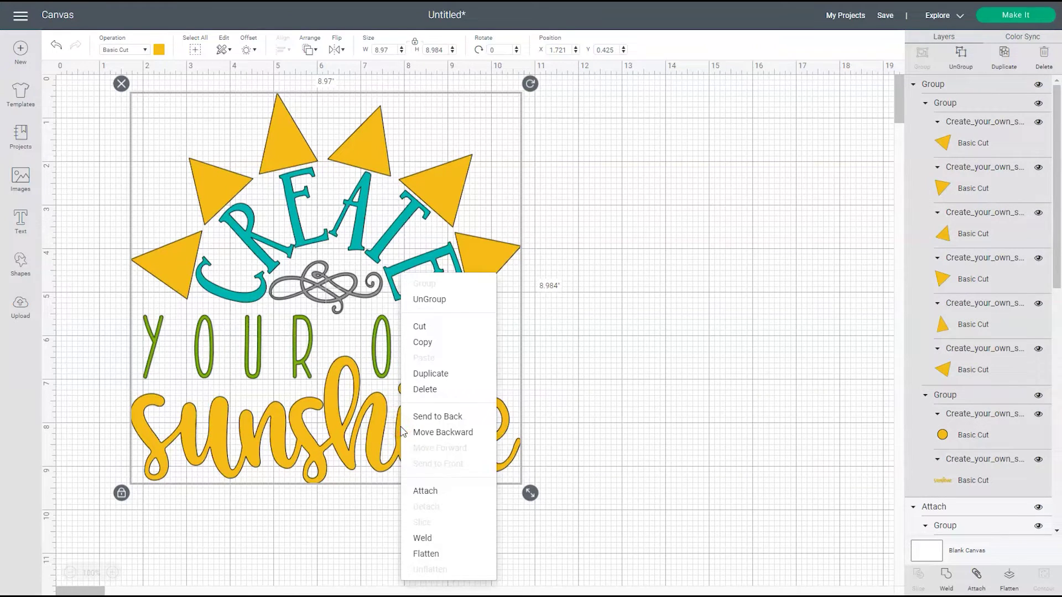
left_click(423, 492)
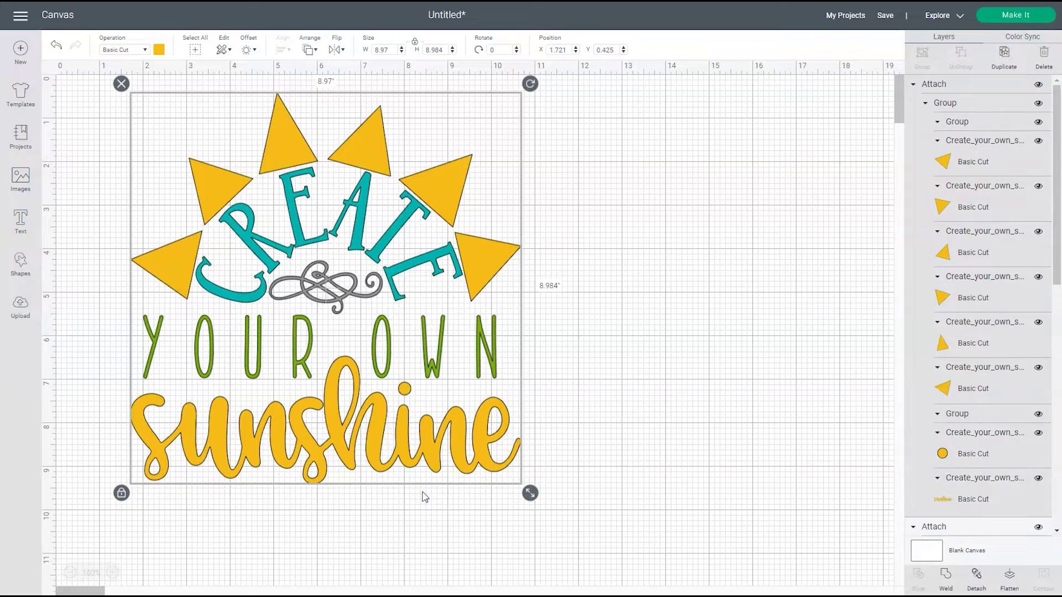
left_click(441, 358)
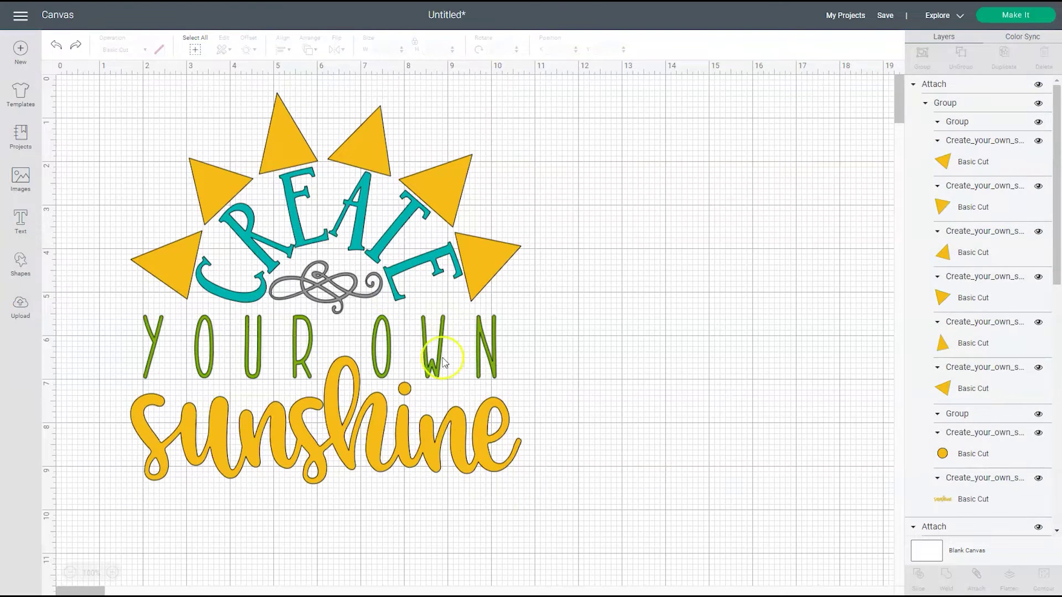
Attach the teal CREATE letter layers as one set so they keep their arched layout
left_click(220, 298)
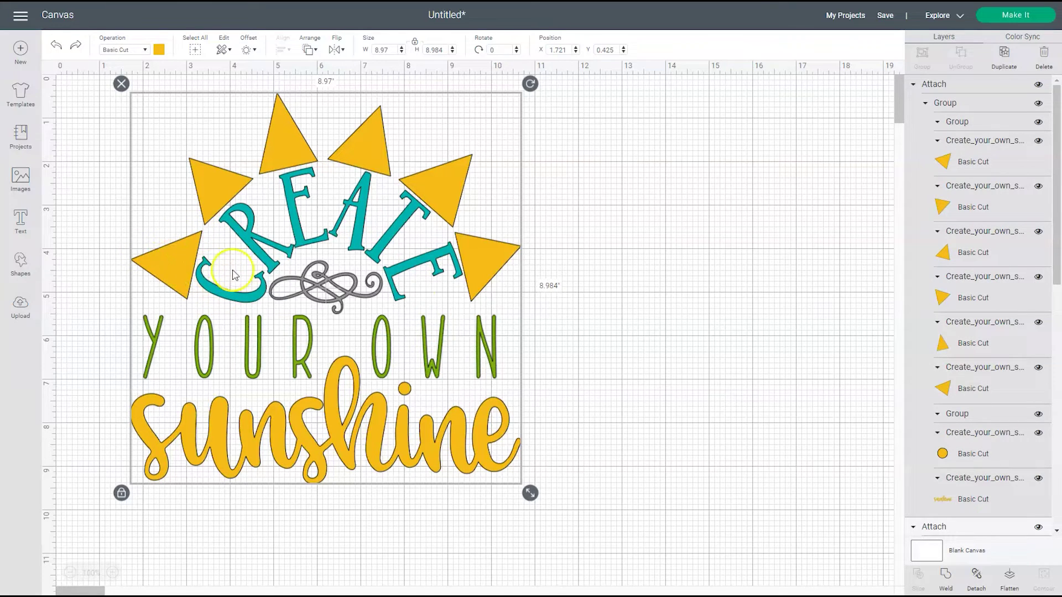
left_click_drag(1055, 232, 1057, 528)
left_click(972, 326)
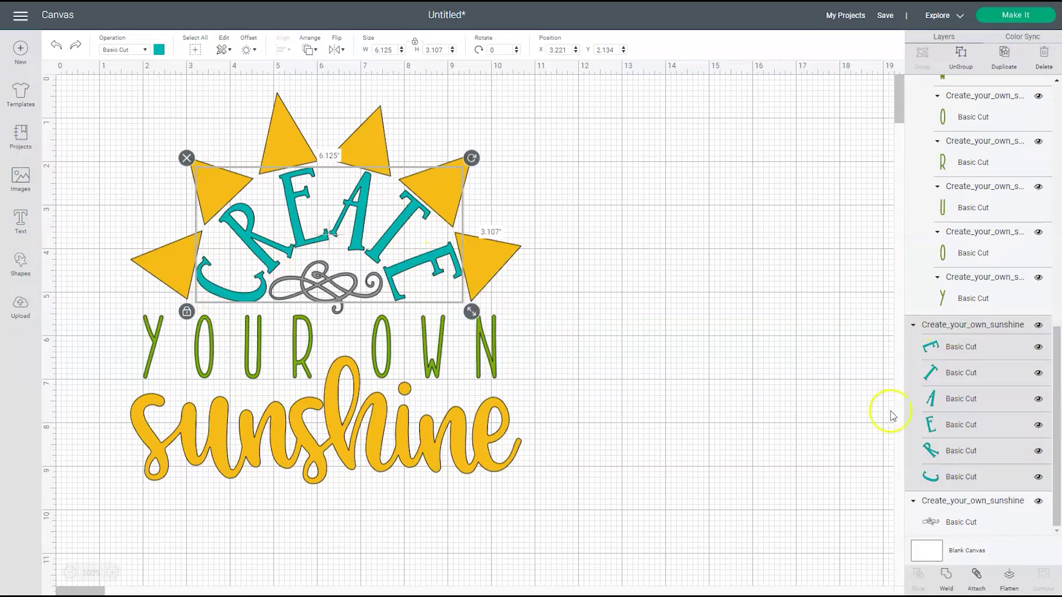
left_click(977, 579)
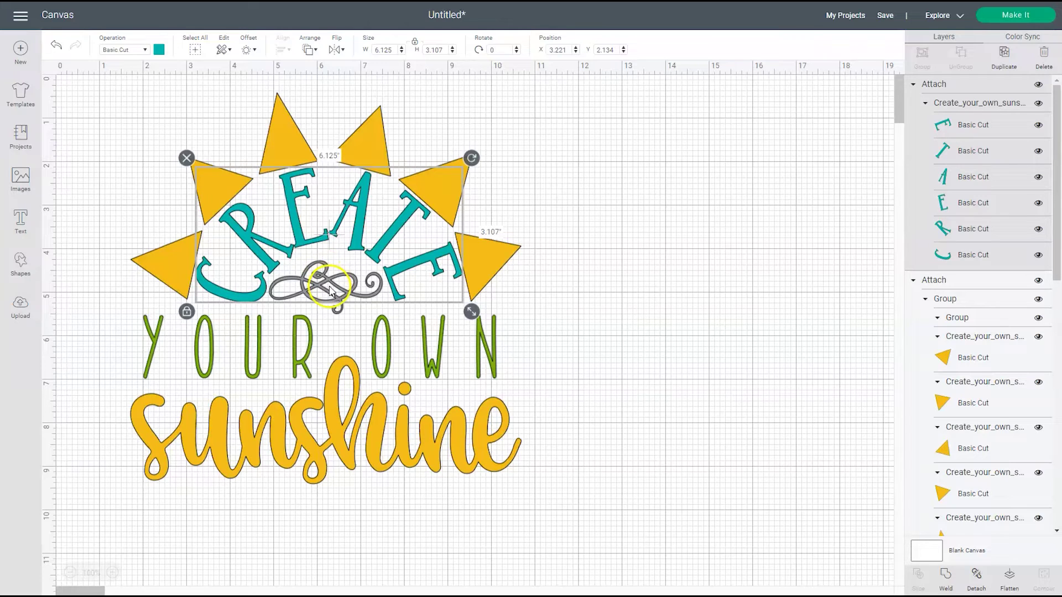
left_click(334, 282)
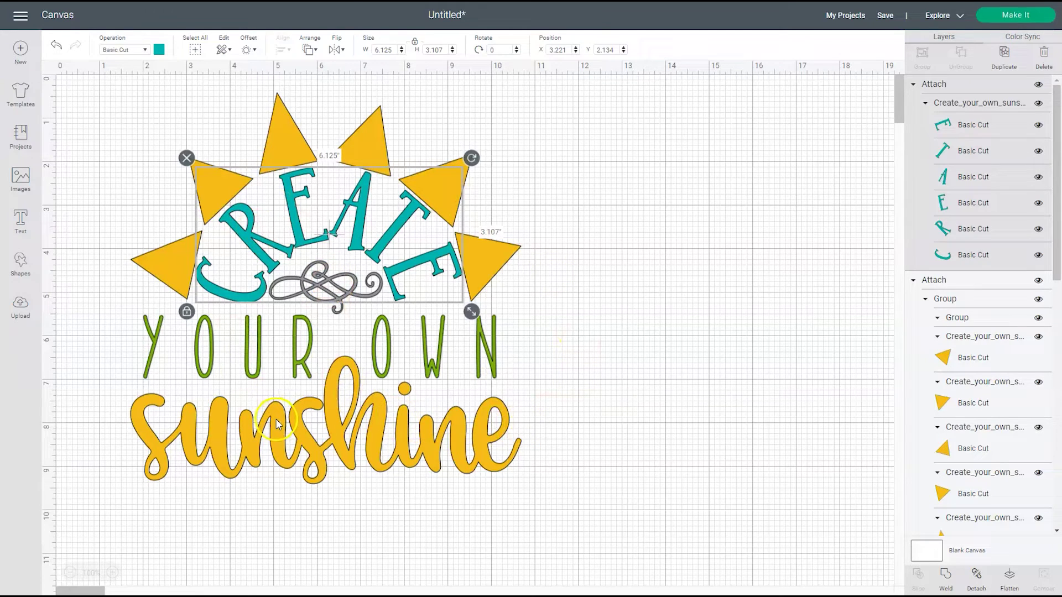
Send the design to mat preparation and check the yellow sunshine, green YOUR OWN and teal CREATE mats
left_click(1017, 20)
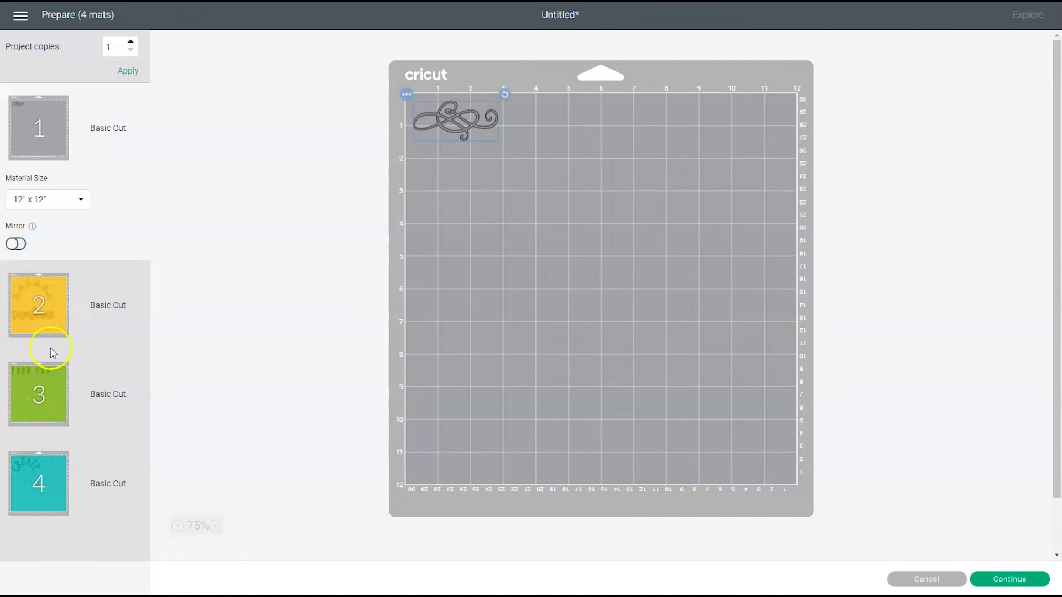
left_click(54, 324)
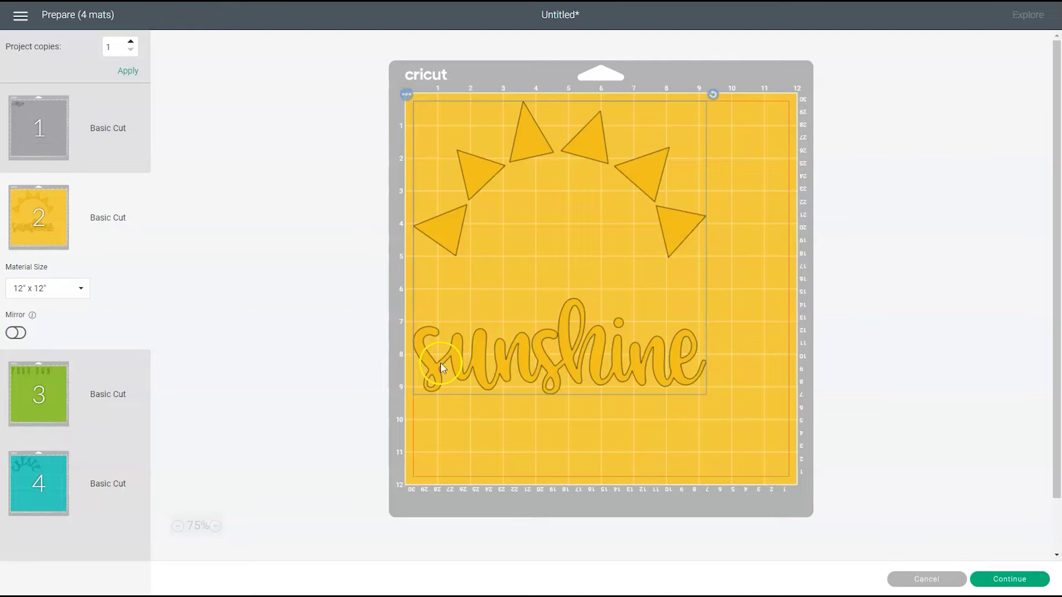
left_click(40, 384)
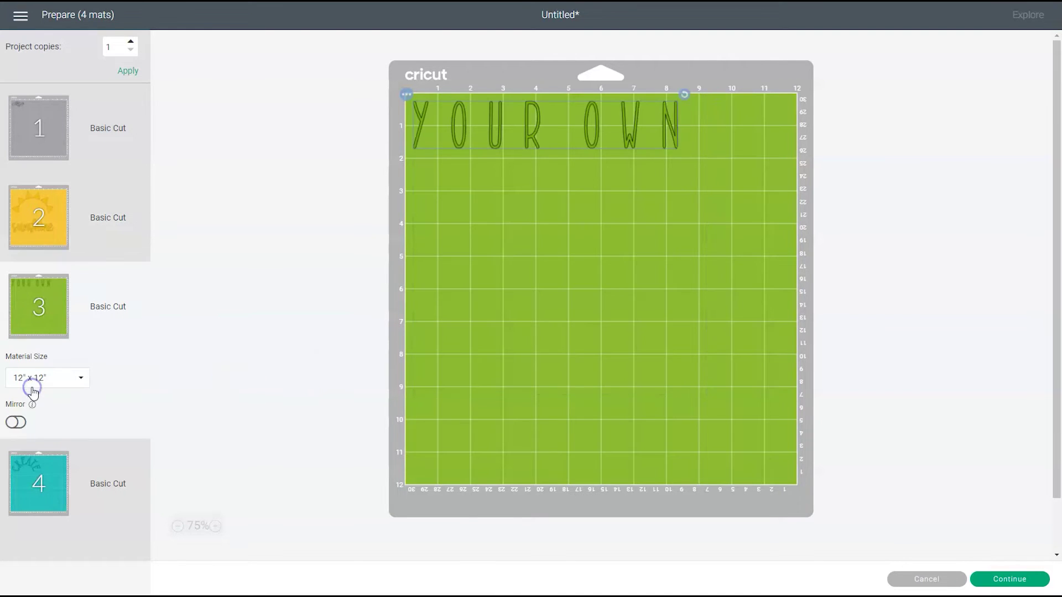
left_click(40, 475)
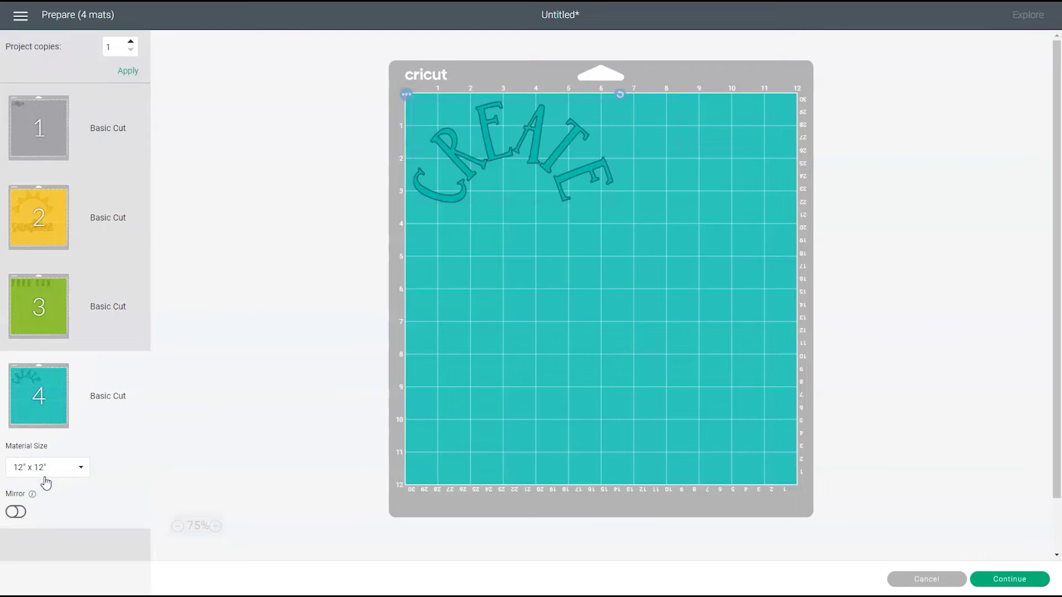